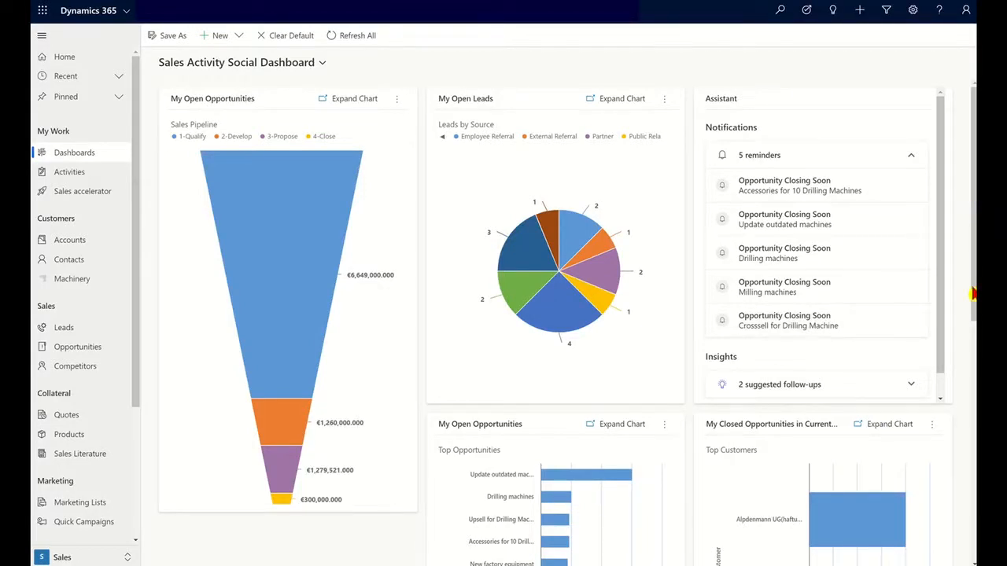
# - Open Accounts and switch to the All Accounts view, showing 146 accounts
pyautogui.moveTo(973, 305); pyautogui.dragTo(973, 520)
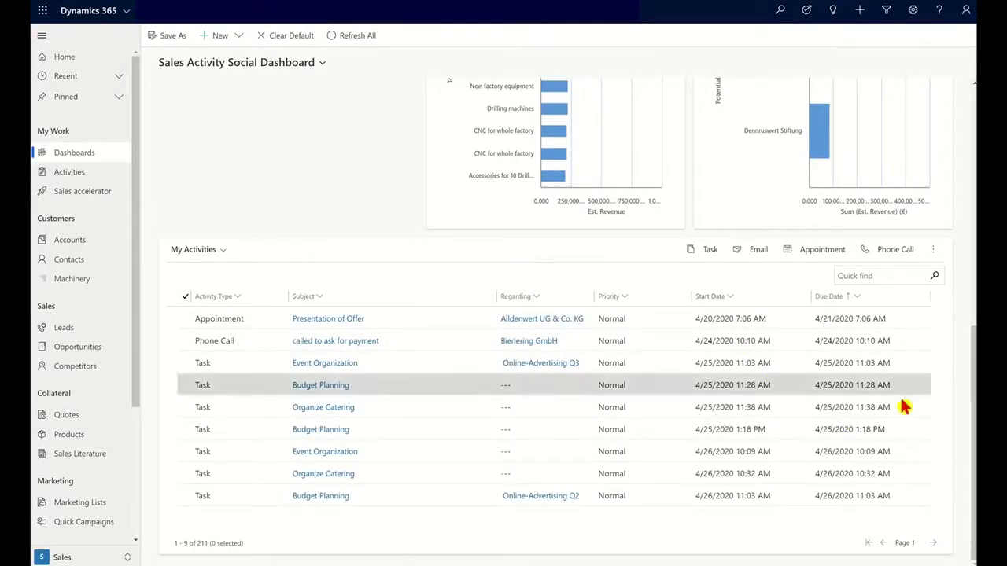
pyautogui.moveTo(973, 410); pyautogui.dragTo(970, 90)
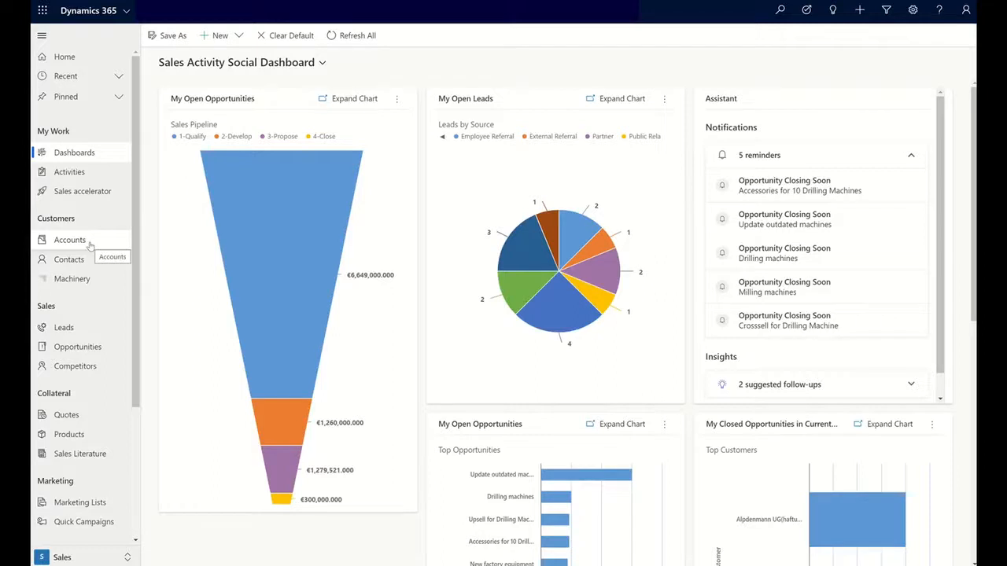
pyautogui.click(90, 246)
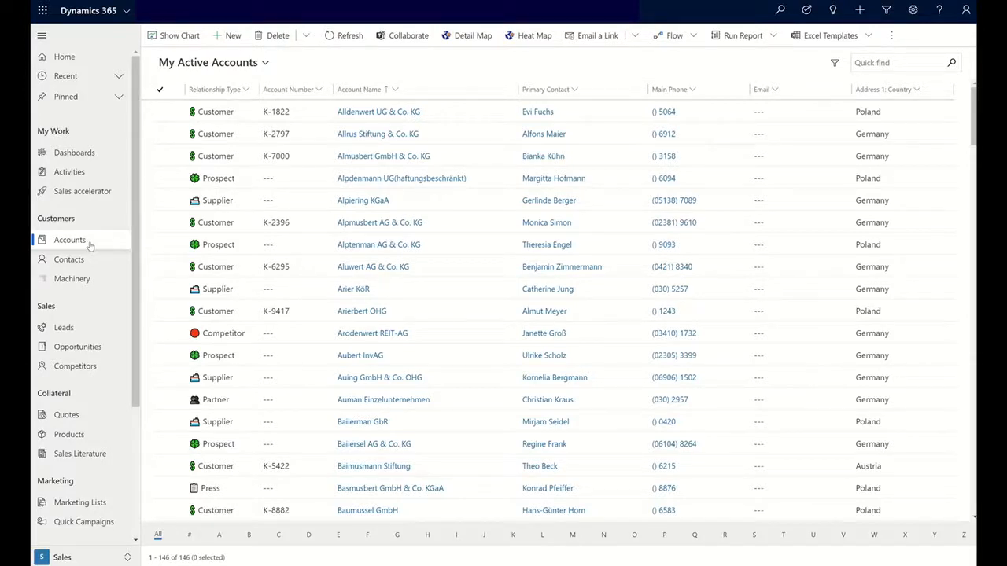
pyautogui.click(265, 62)
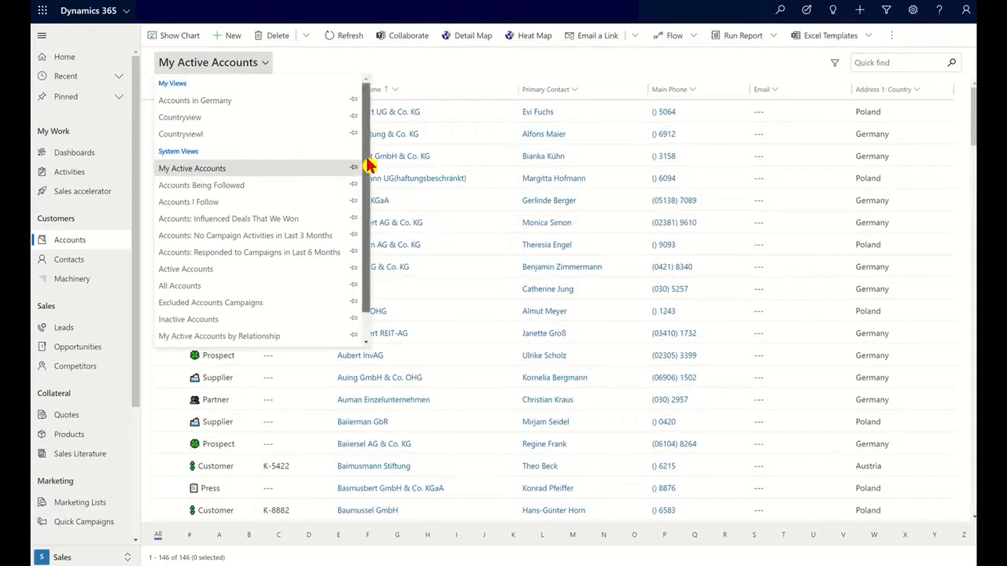
pyautogui.moveTo(366, 162); pyautogui.dragTo(373, 234)
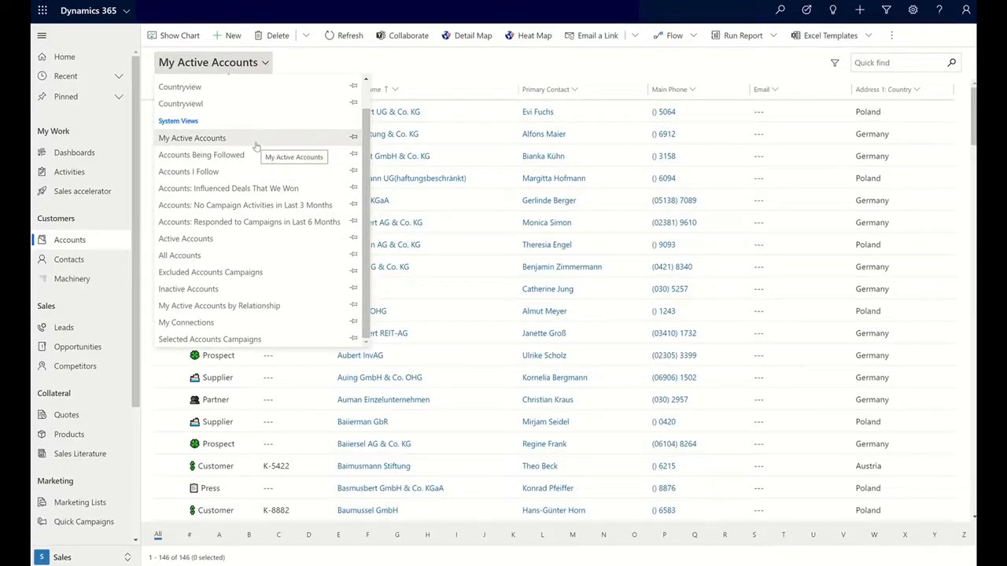
pyautogui.click(230, 255)
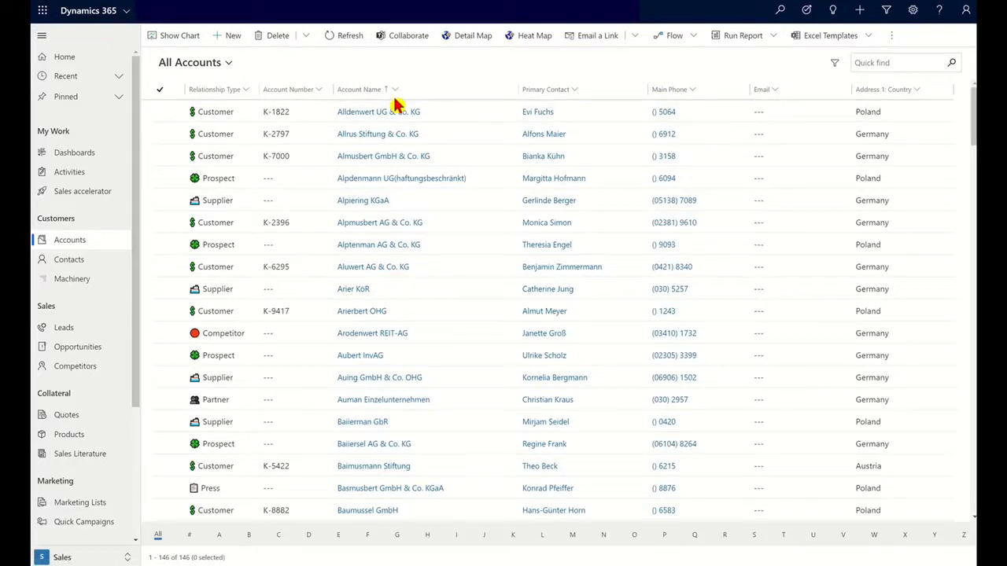
# - Sort the All Accounts list by the Address 1: Country column, A to Z
pyautogui.click(918, 93)
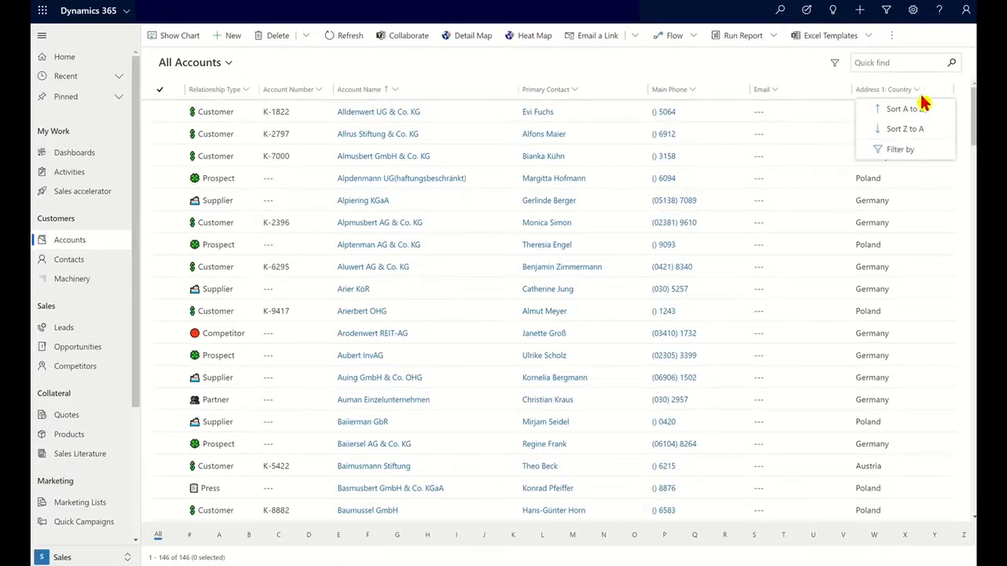
pyautogui.click(928, 112)
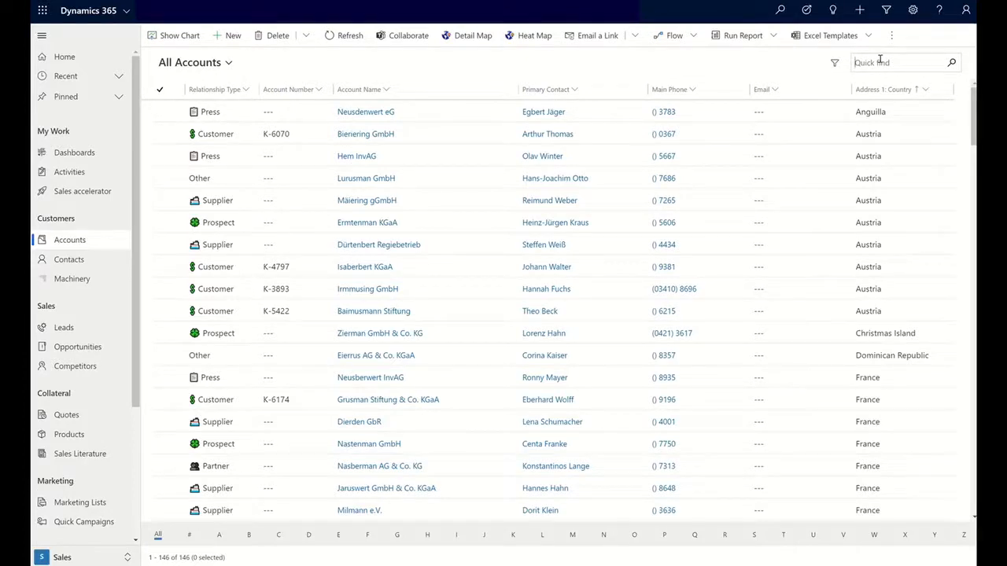
pyautogui.click(880, 62)
# - Quick-find accounts for 'Al', then '*pie', then clear the search to list all 146 again
pyautogui.write('Al')
pyautogui.press('Return')
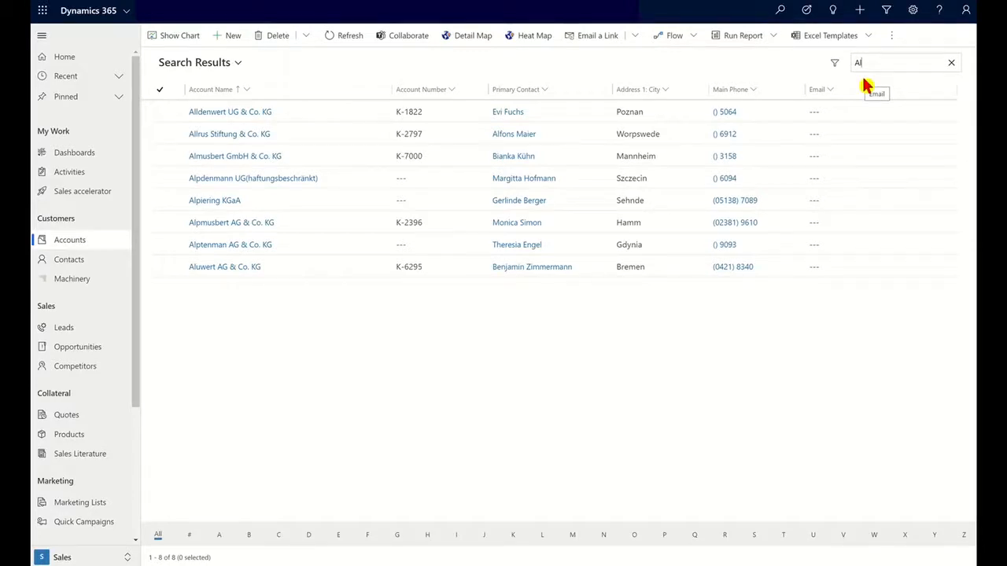
pyautogui.press('BackSpace')
pyautogui.press('BackSpace')
pyautogui.write('*')
pyautogui.press('Return')
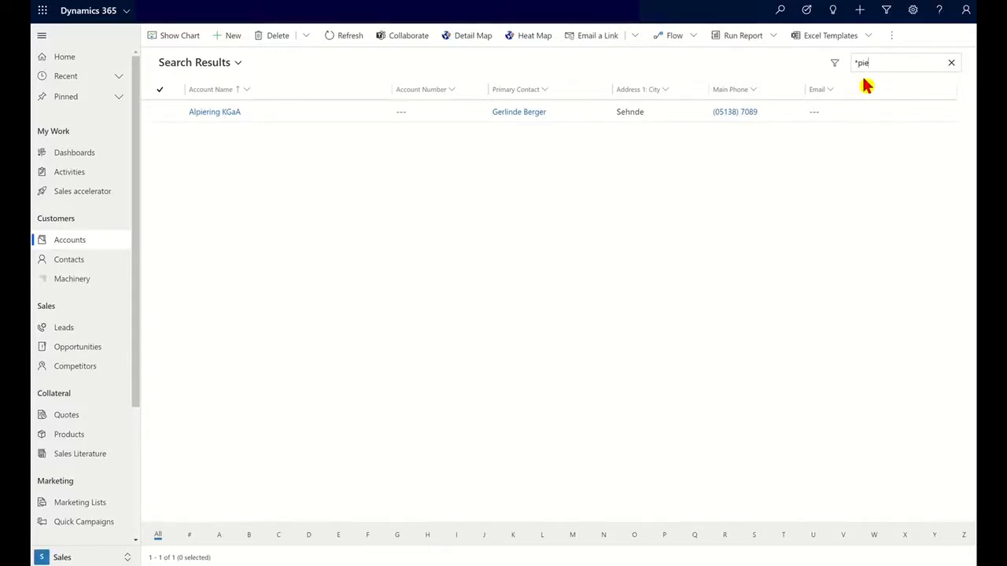
pyautogui.press('BackSpace')
pyautogui.press('BackSpace')
pyautogui.press('BackSpace')
pyautogui.press('BackSpace')
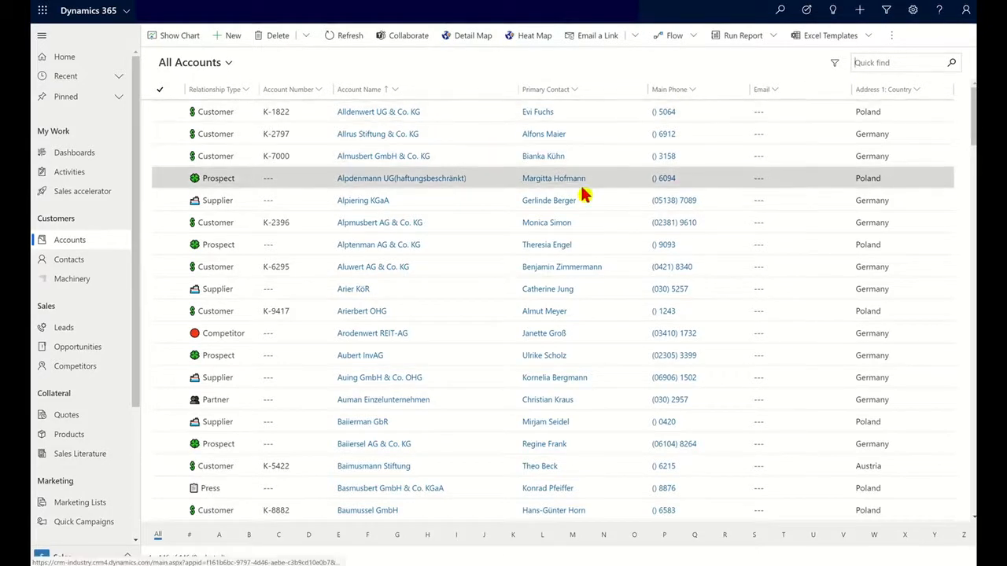
# - Filter the Relationship Type column to Customer, leaving 34 accounts
pyautogui.click(247, 91)
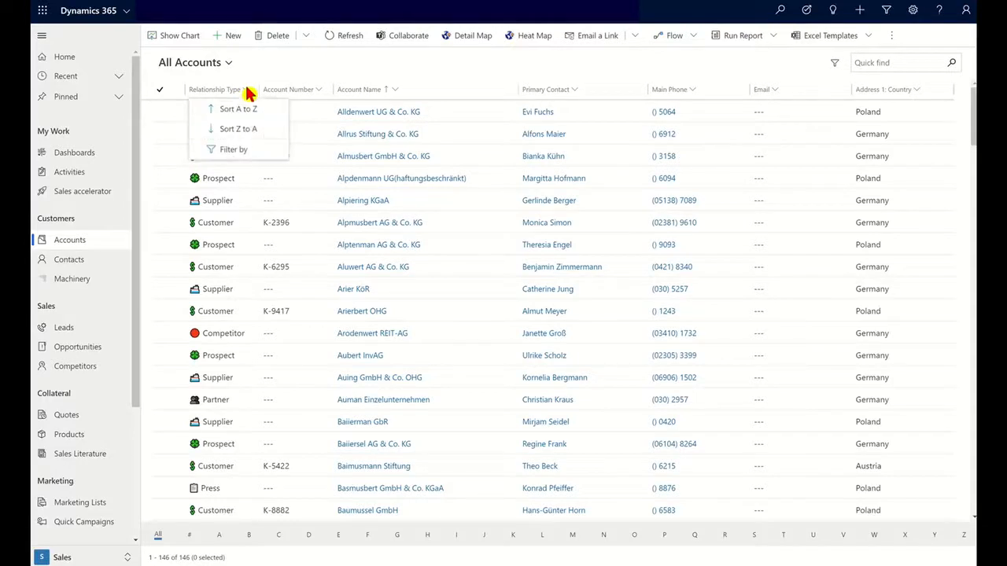
pyautogui.click(241, 149)
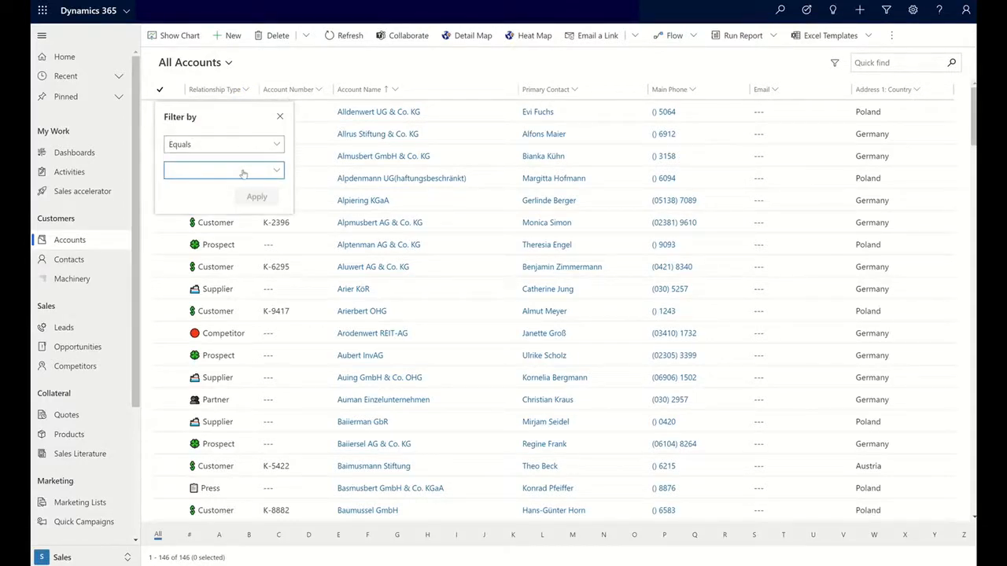
pyautogui.click(243, 172)
pyautogui.click(181, 210)
pyautogui.click(181, 209)
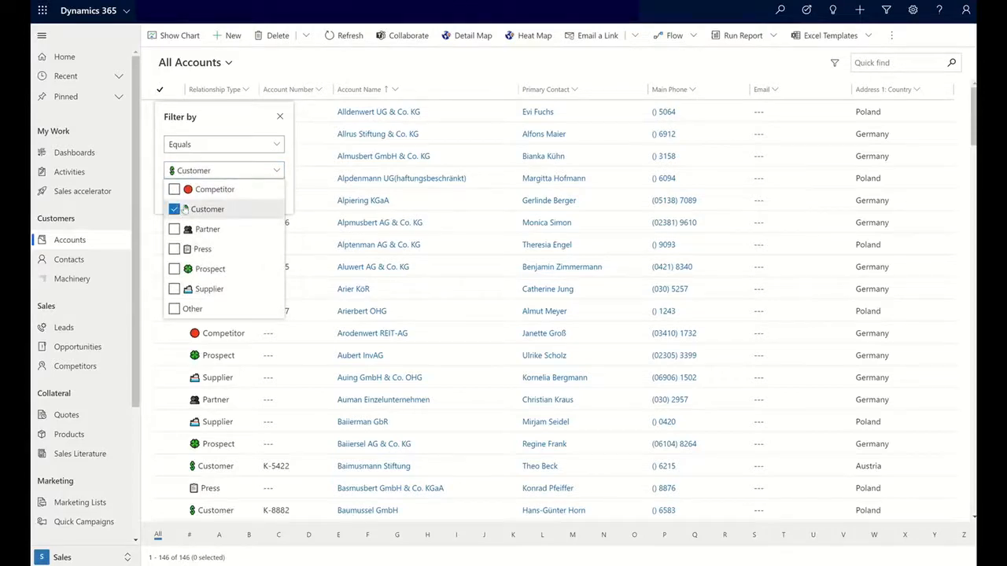
pyautogui.click(278, 170)
pyautogui.click(265, 197)
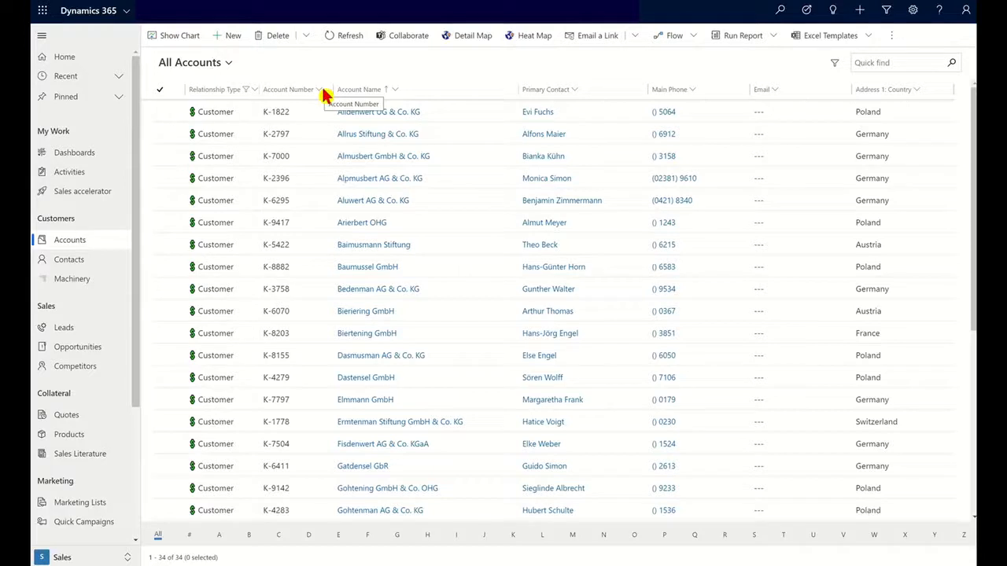
# - Filter Account Name to 'Begins with A', then open Alldenwert UG & Co. KG
pyautogui.click(395, 93)
pyautogui.click(382, 149)
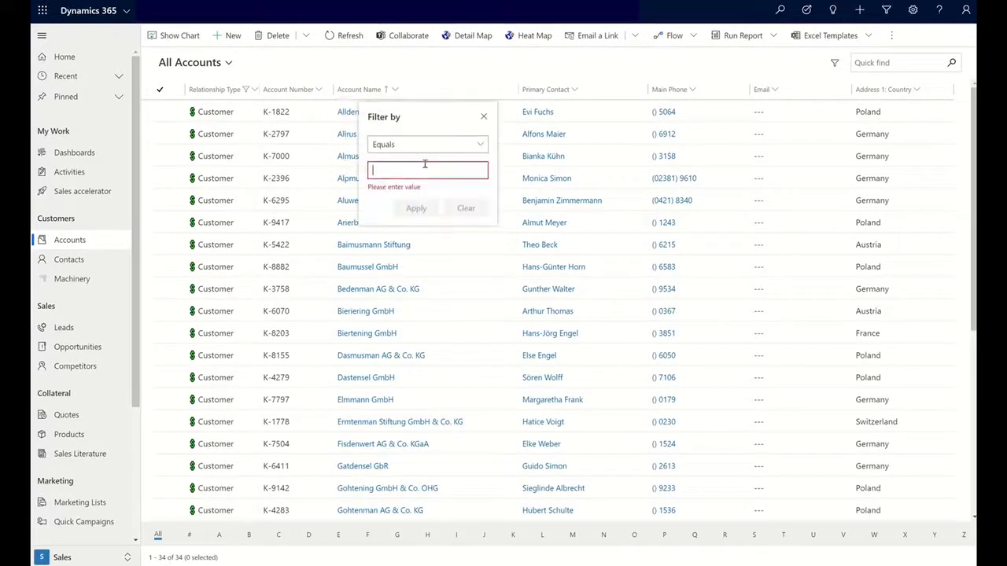
pyautogui.click(482, 145)
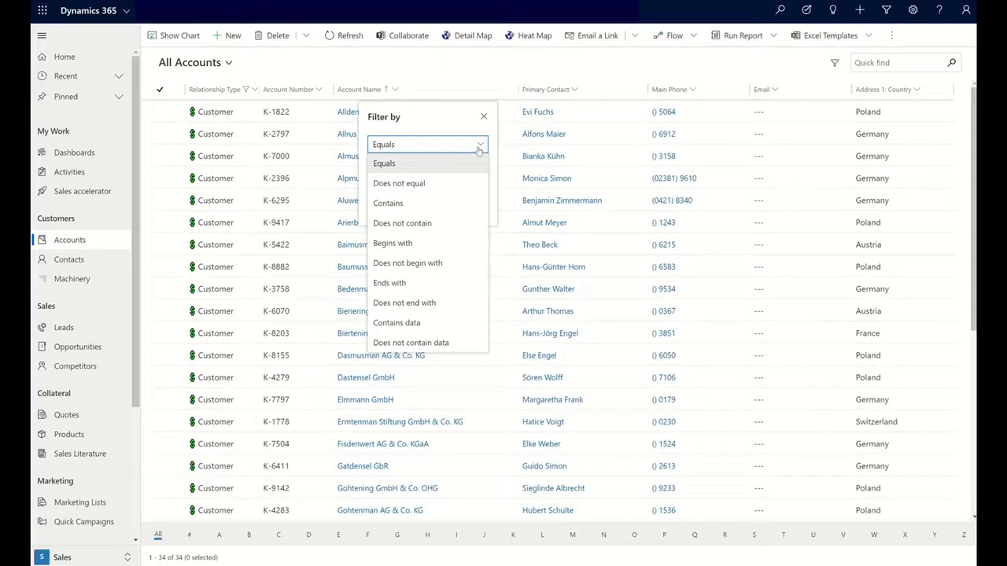
pyautogui.click(418, 246)
pyautogui.click(394, 166)
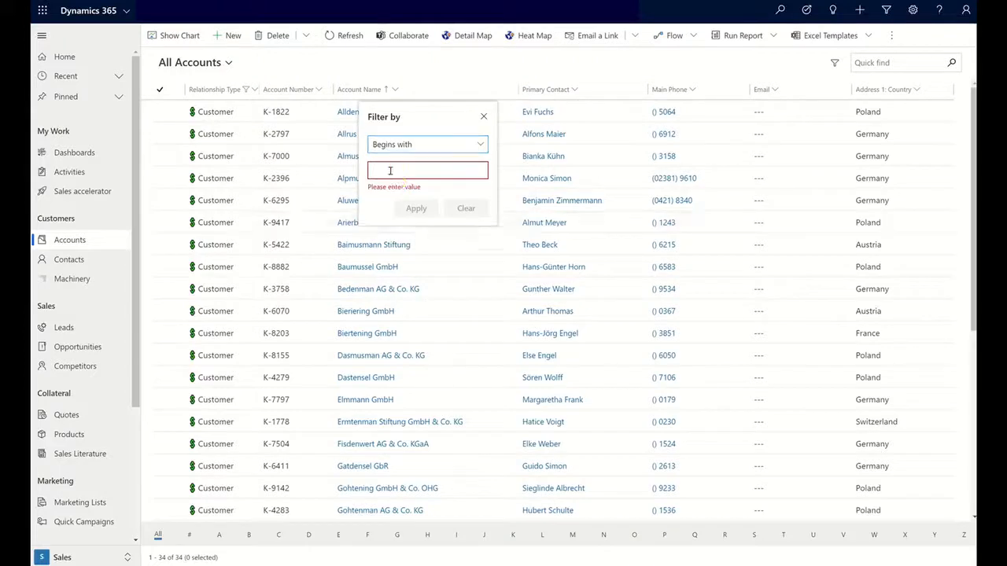
pyautogui.write('A')
pyautogui.click(416, 197)
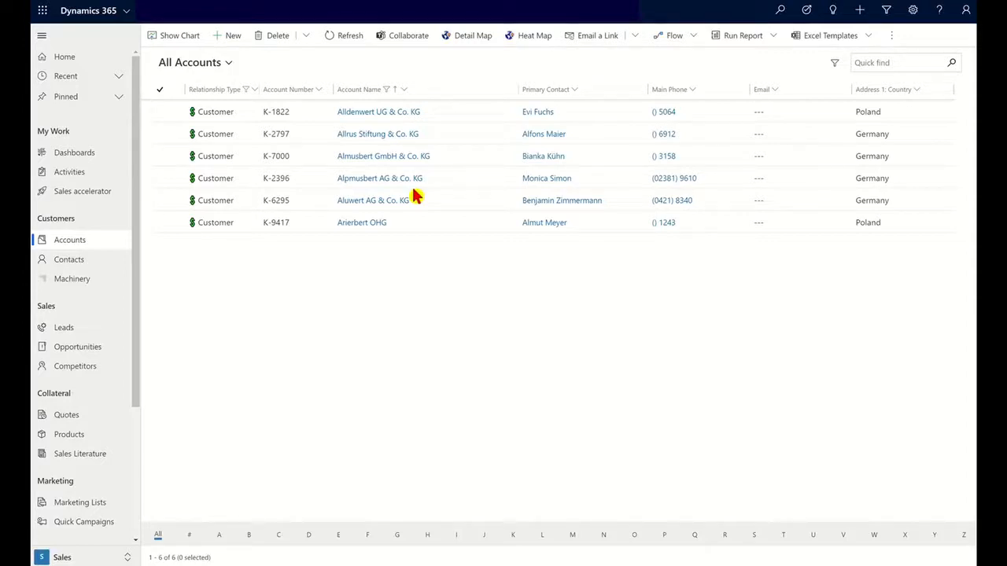
pyautogui.click(378, 111)
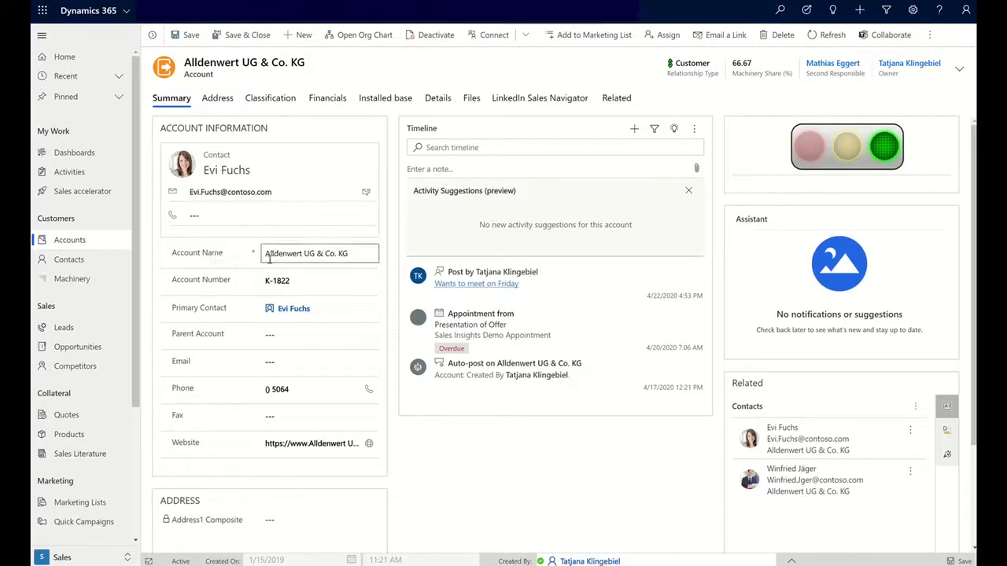
# - Add test text 'AAA' to the account name, then remove it
pyautogui.click(354, 252)
pyautogui.write('AAA')
pyautogui.press('BackSpace')
pyautogui.press('BackSpace')
pyautogui.press('BackSpace')
pyautogui.press('BackSpace')
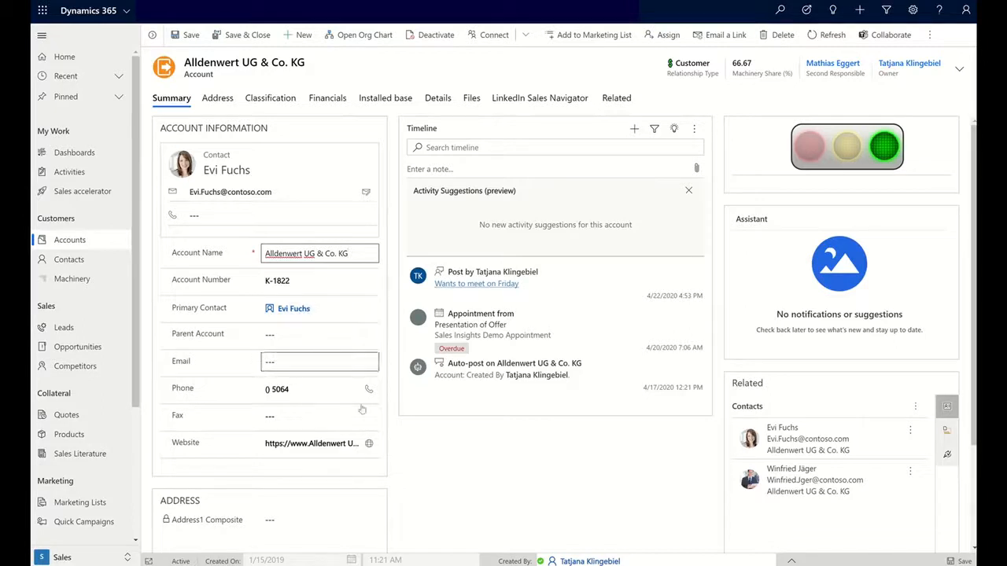
# - Clear the Primary Contact and set it to the contoso contact found via a wildcard name search
pyautogui.click(338, 314)
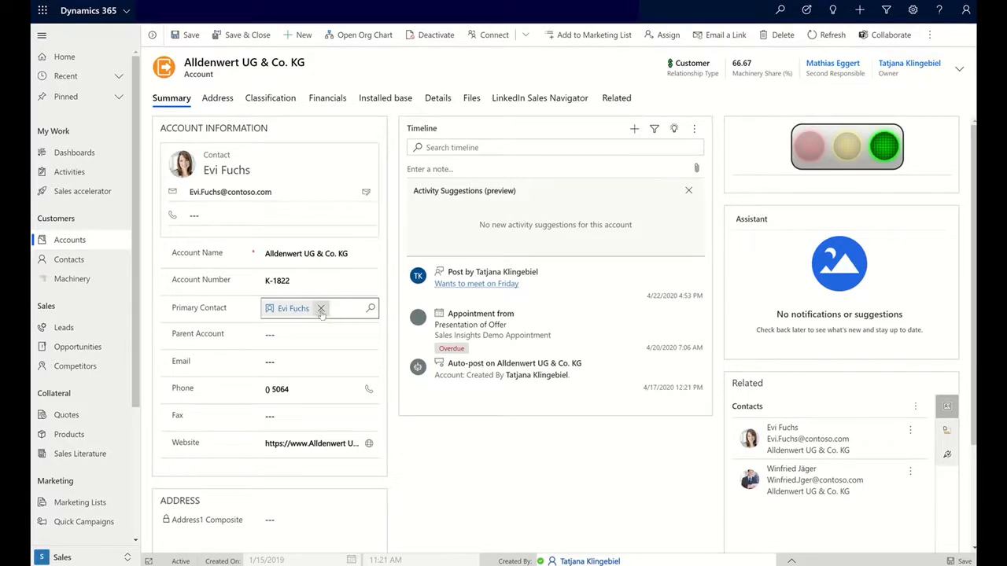
pyautogui.click(320, 309)
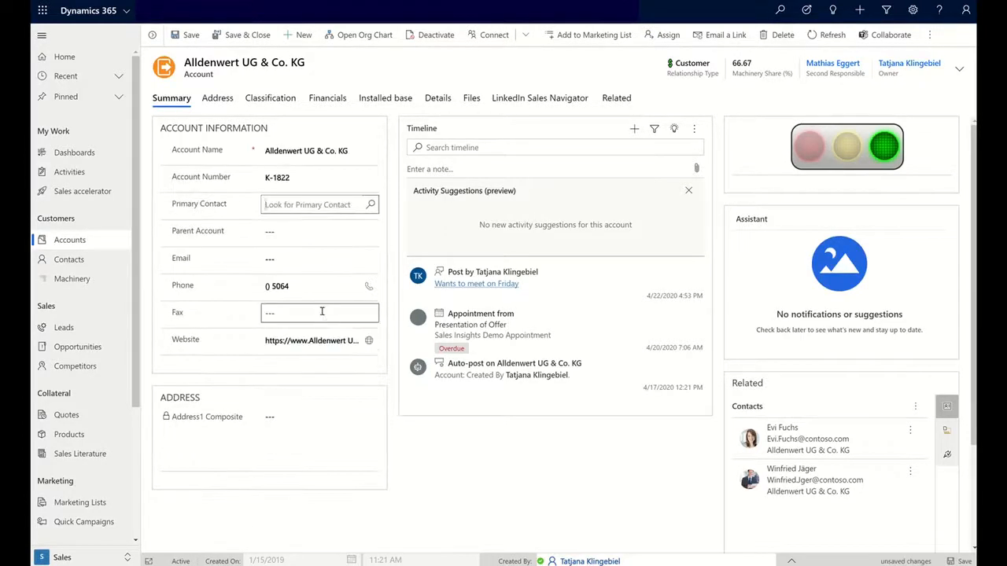
pyautogui.click(296, 205)
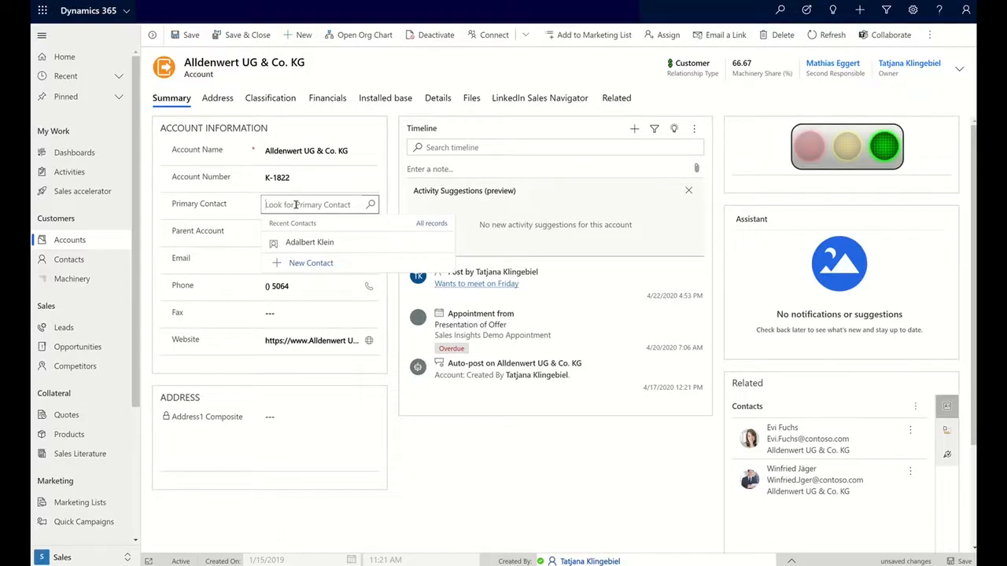
pyautogui.write('*')
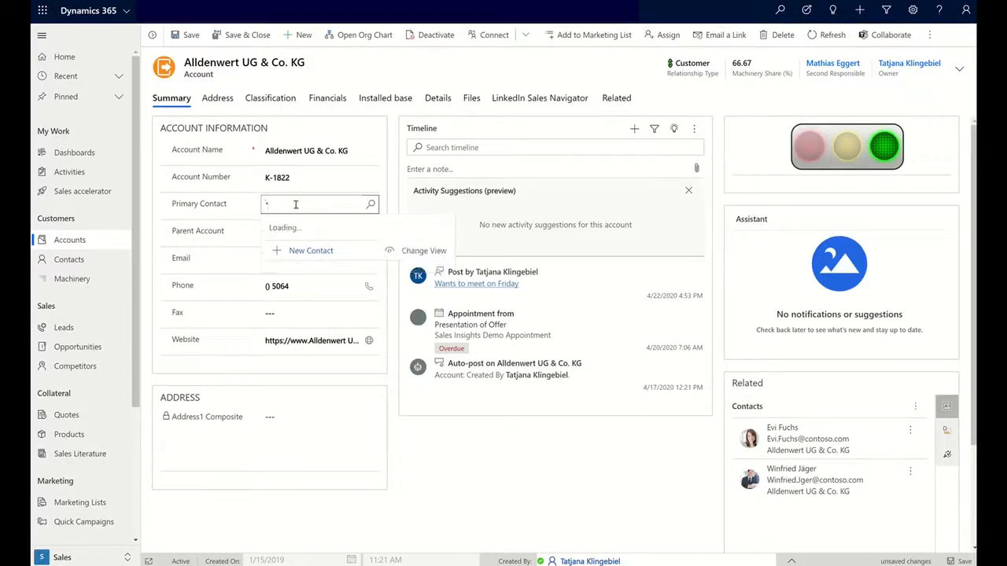
pyautogui.write('Evi')
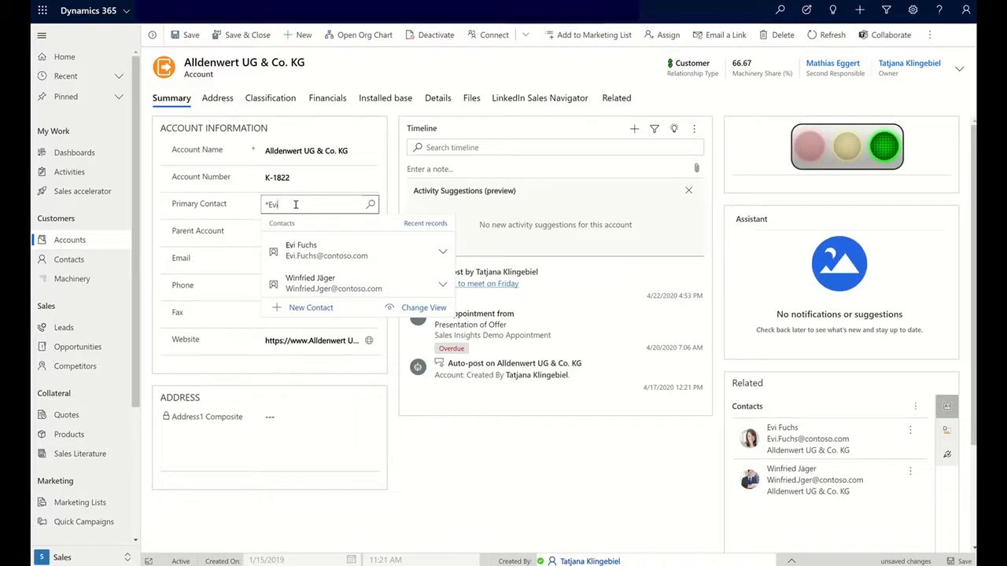
pyautogui.click(343, 248)
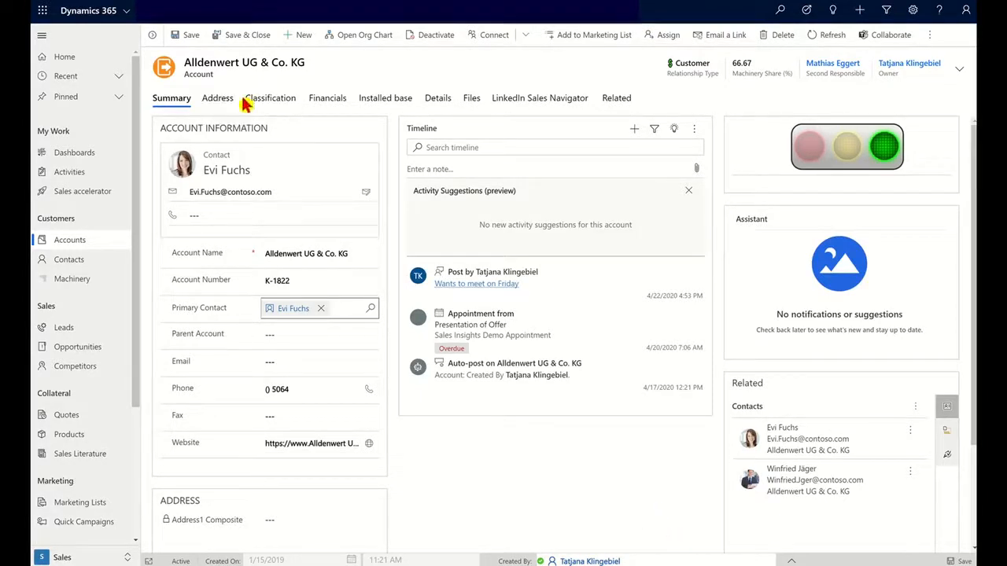
# - On the Details tab, toggle the Email preference off and back to allowed, then open Contacts
pyautogui.click(438, 98)
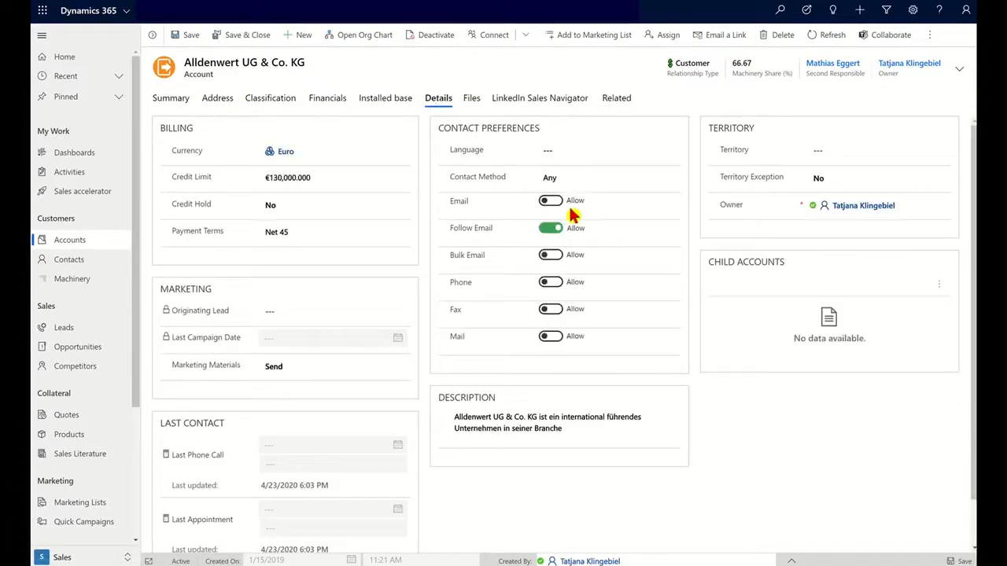
pyautogui.click(548, 201)
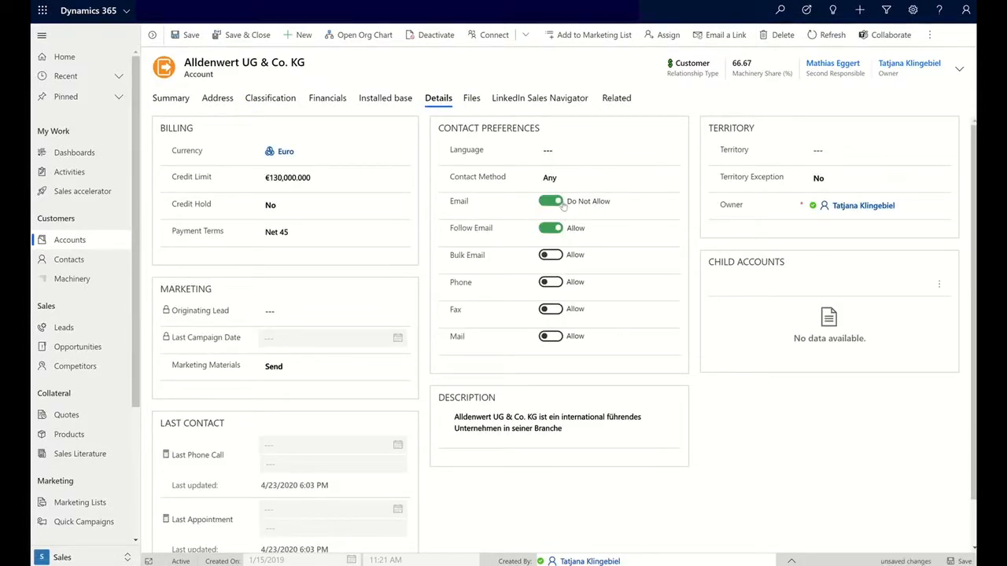
pyautogui.click(562, 206)
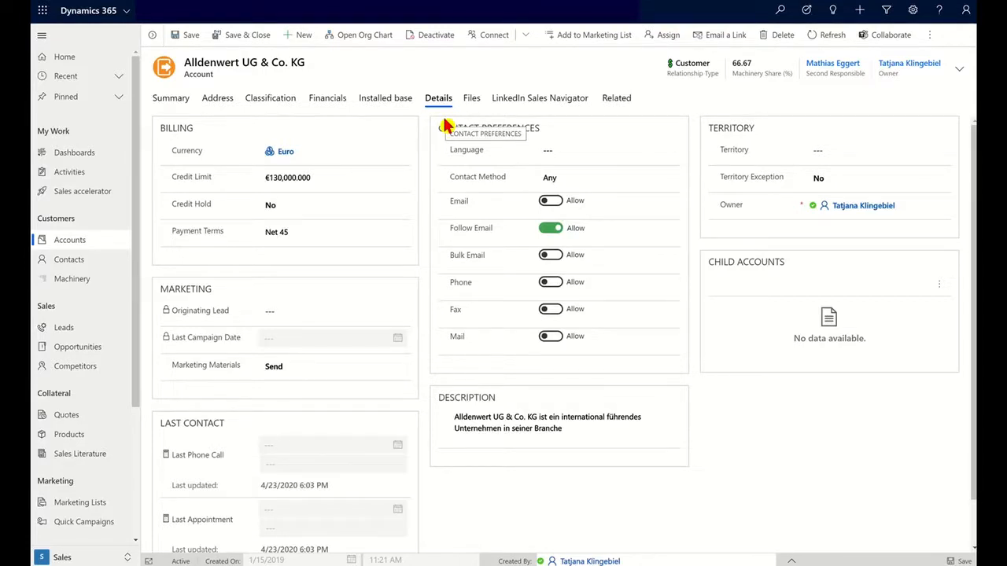
pyautogui.click(92, 332)
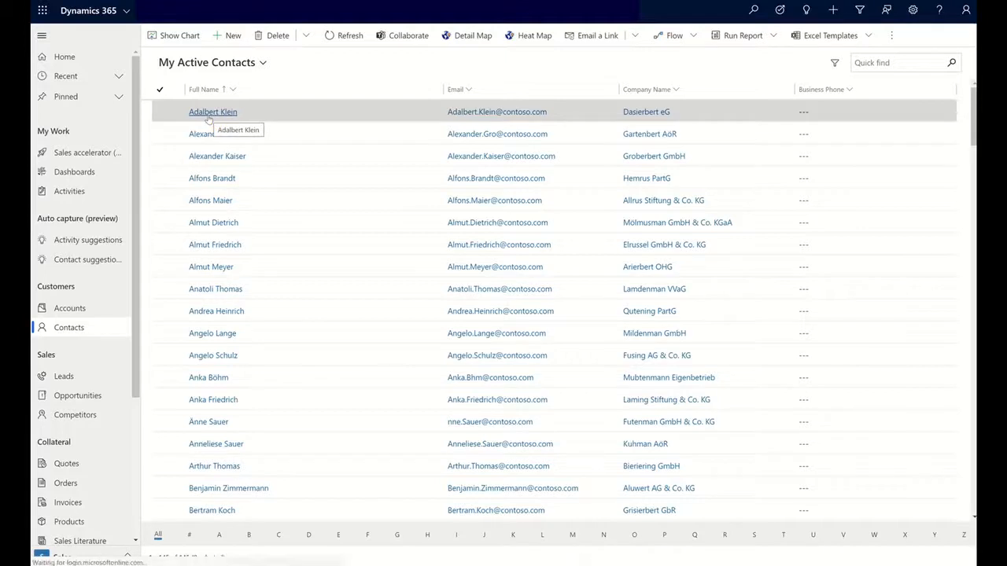
# - Open the first contact (company Dasierbert eG) and show its form selector
pyautogui.click(209, 116)
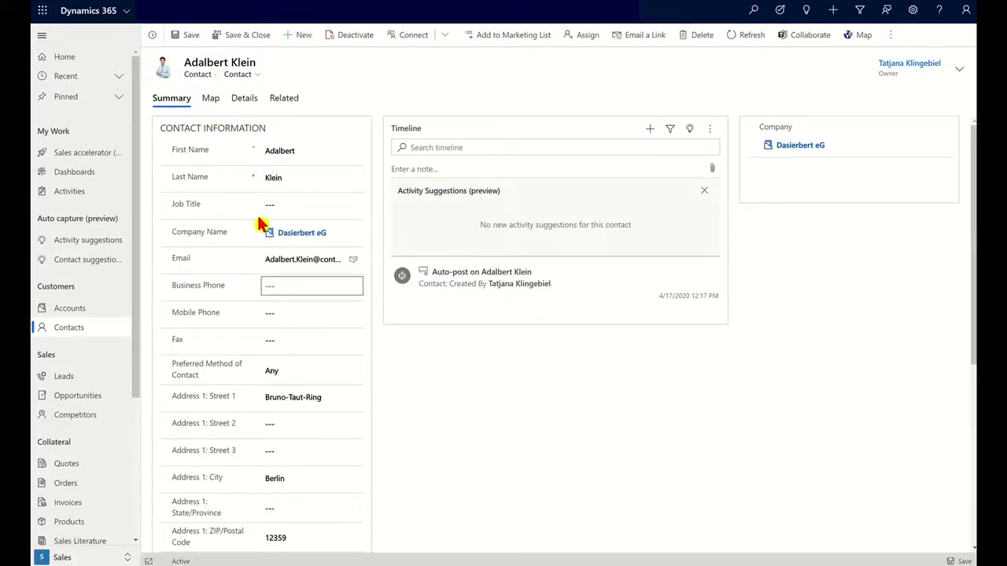
pyautogui.click(240, 74)
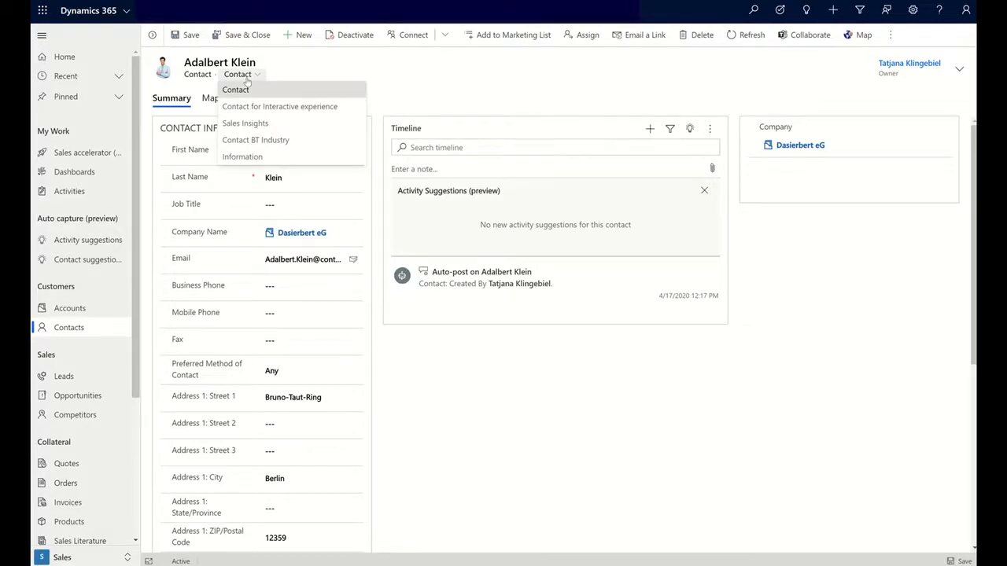
# - Switch the contact to the Sales Insights form, then return to My Active Accounts
pyautogui.click(286, 126)
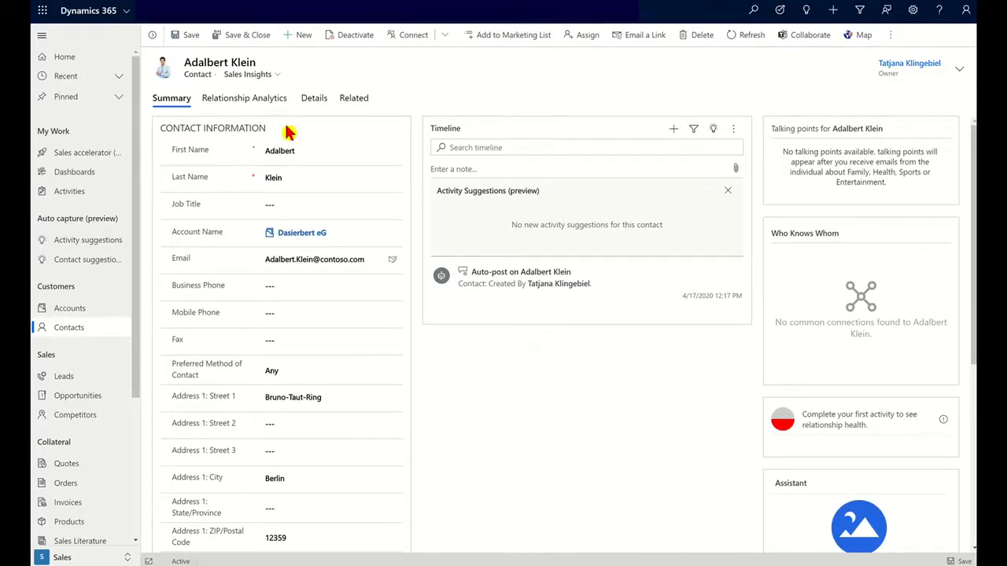
pyautogui.click(67, 309)
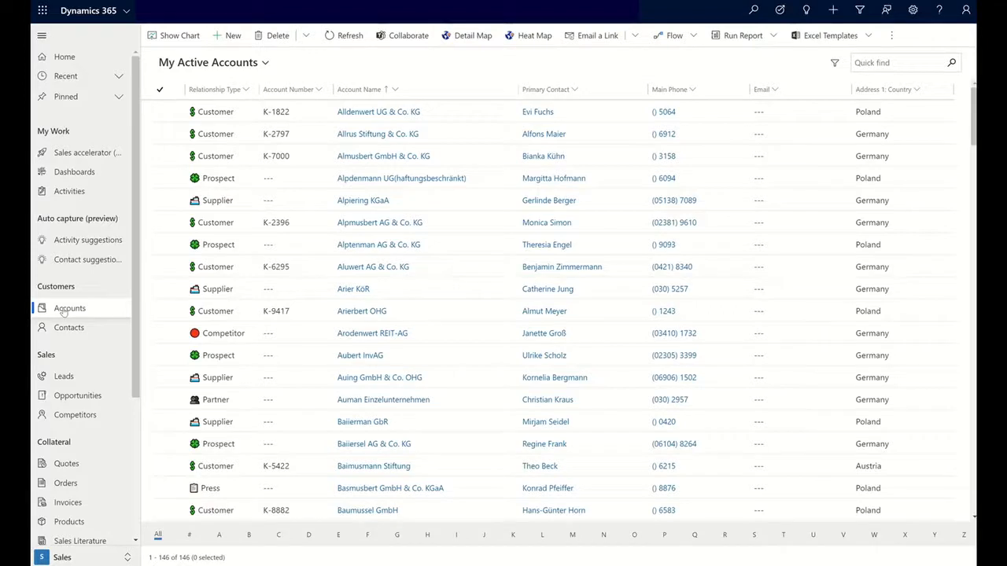
# - Export My Active Accounts with Export to Excel > Open in Excel Online
pyautogui.click(889, 37)
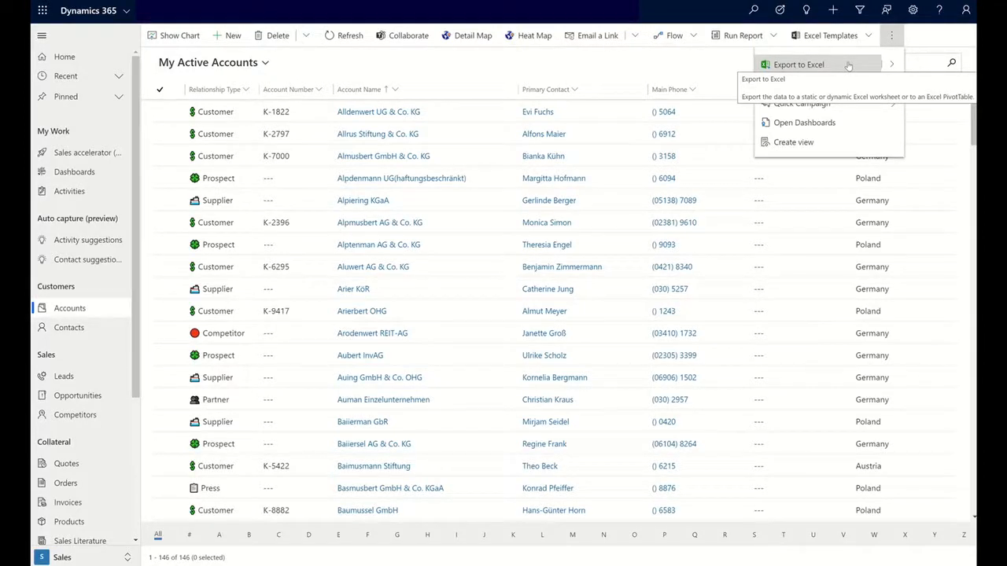
pyautogui.click(893, 68)
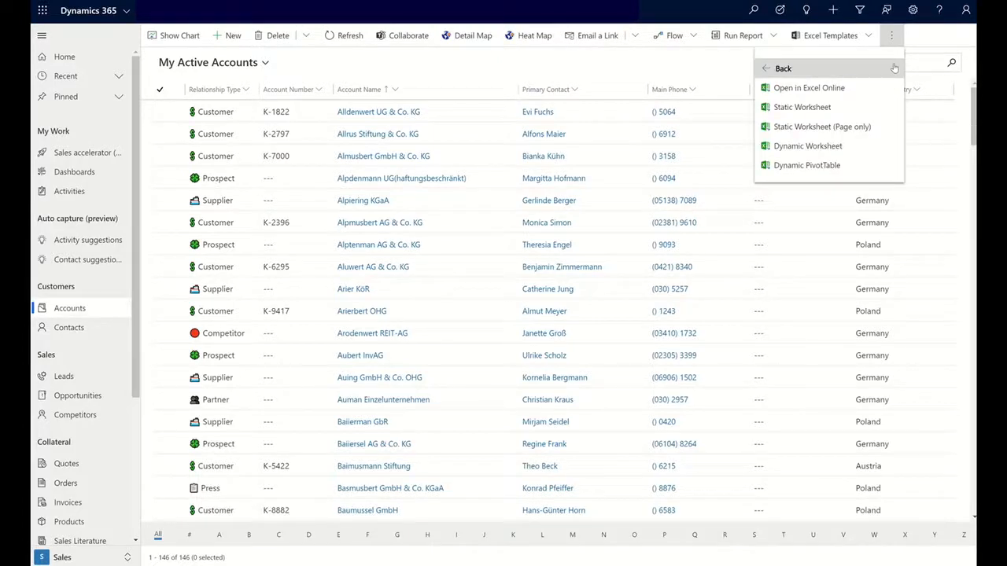
pyautogui.click(828, 89)
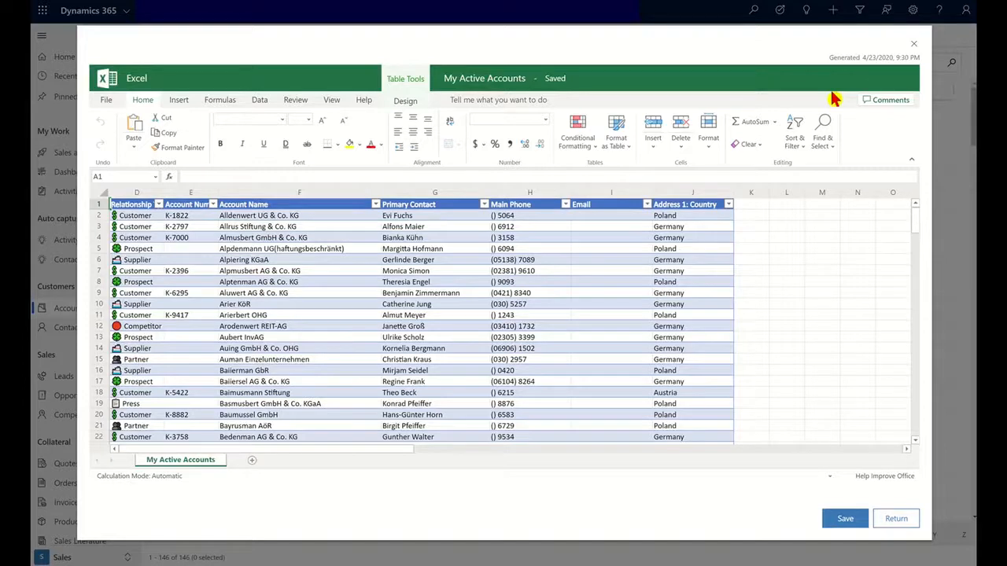
# - Enter the e-mail address for Alldenwert UG & Co. KG in Email cell I2
pyautogui.click(584, 219)
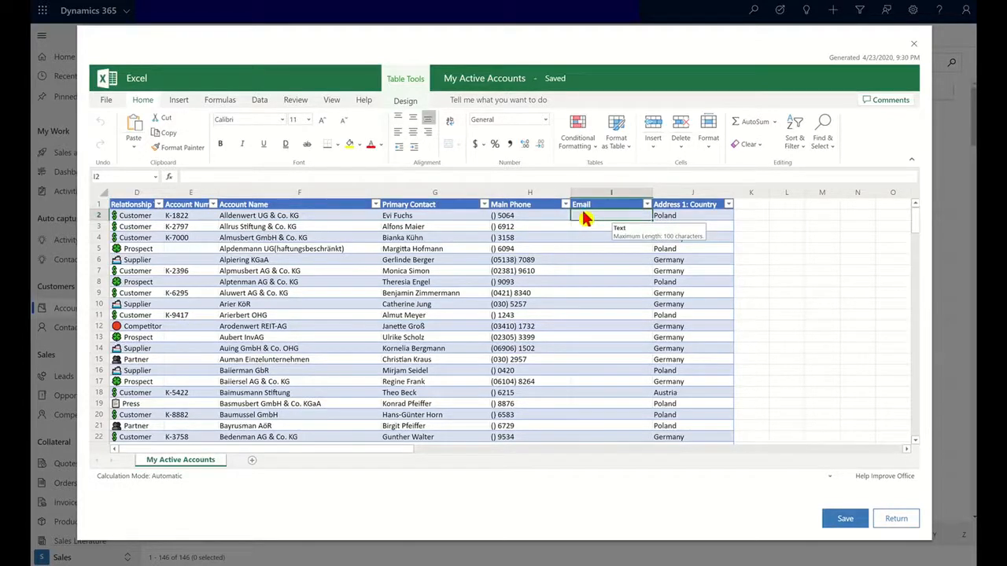
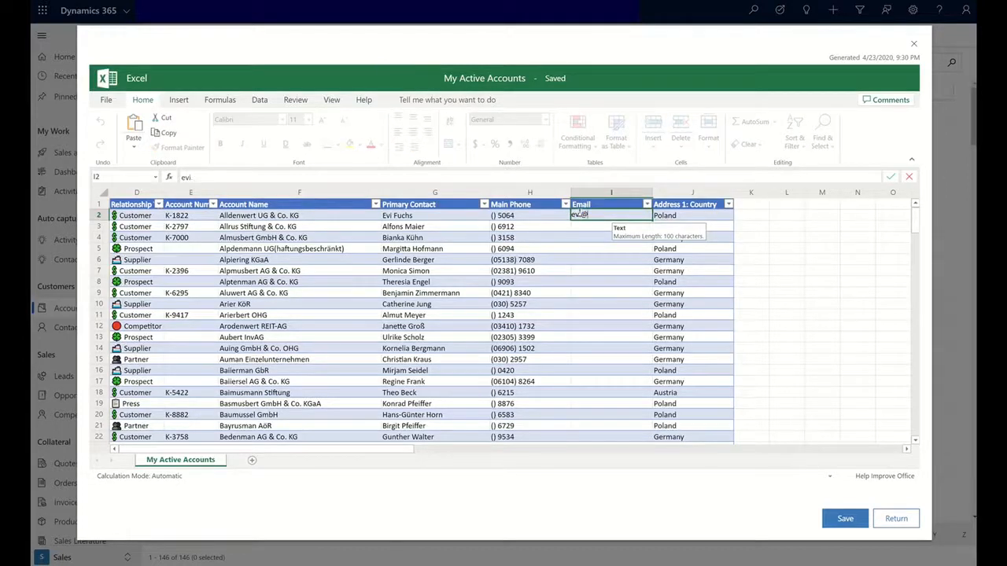
pyautogui.press('Tab')
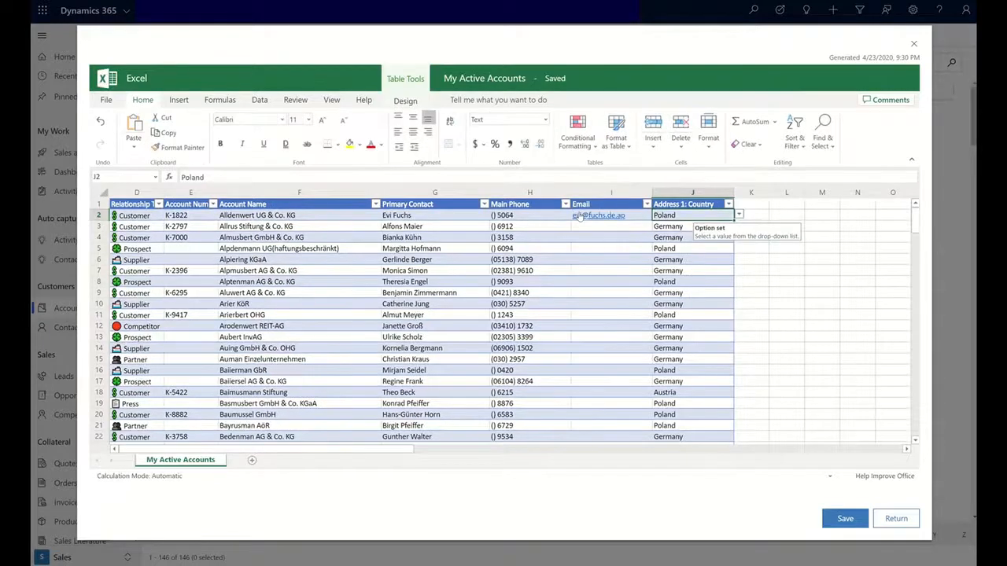
# - Enter the e-mail address for Allrus Stiftung & Co. KG in Email cell I3
pyautogui.press('Return')
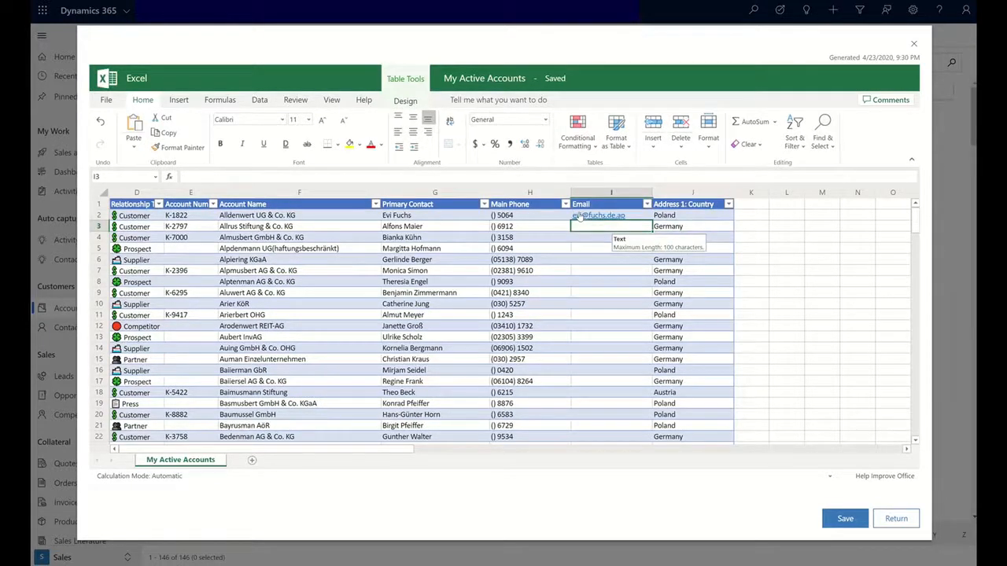
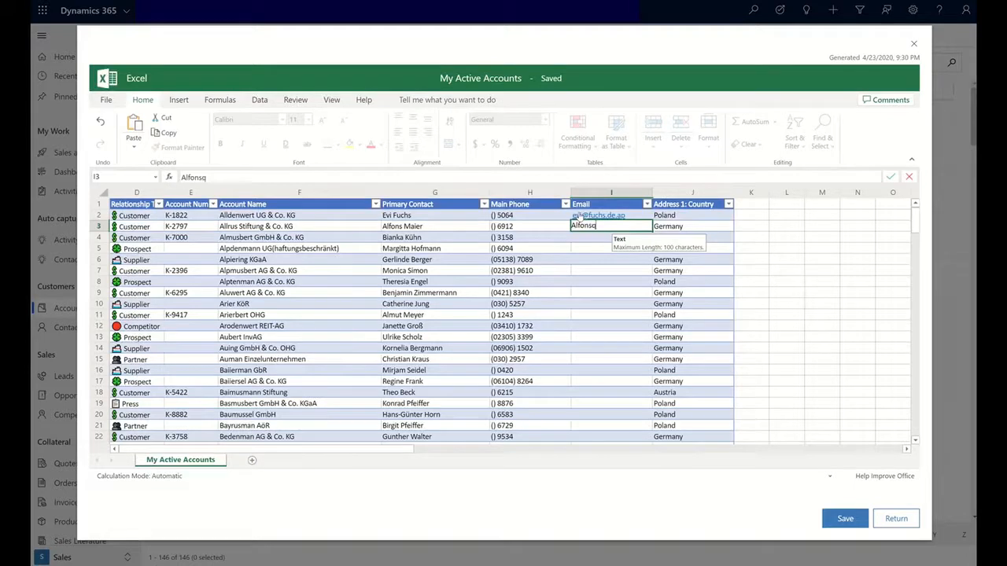
pyautogui.press('Return')
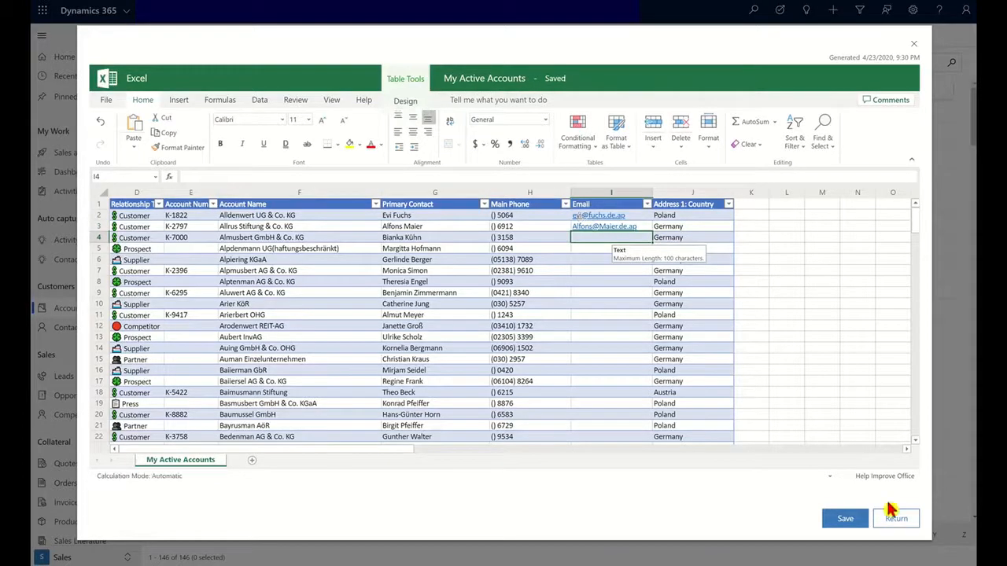
# - Submit the edited workbook for import, acknowledge the import message, and refresh My Active Accounts
pyautogui.click(854, 525)
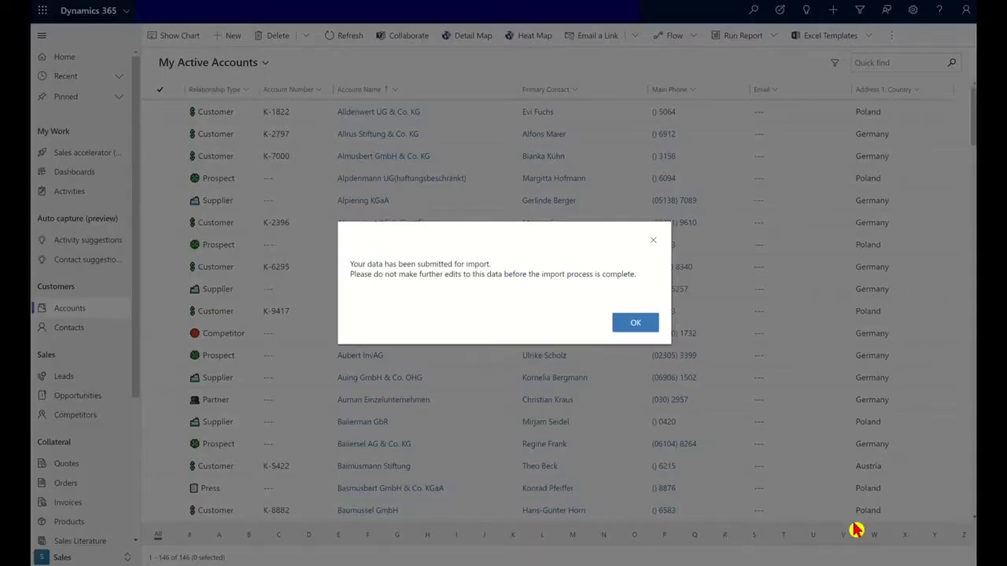
pyautogui.click(636, 326)
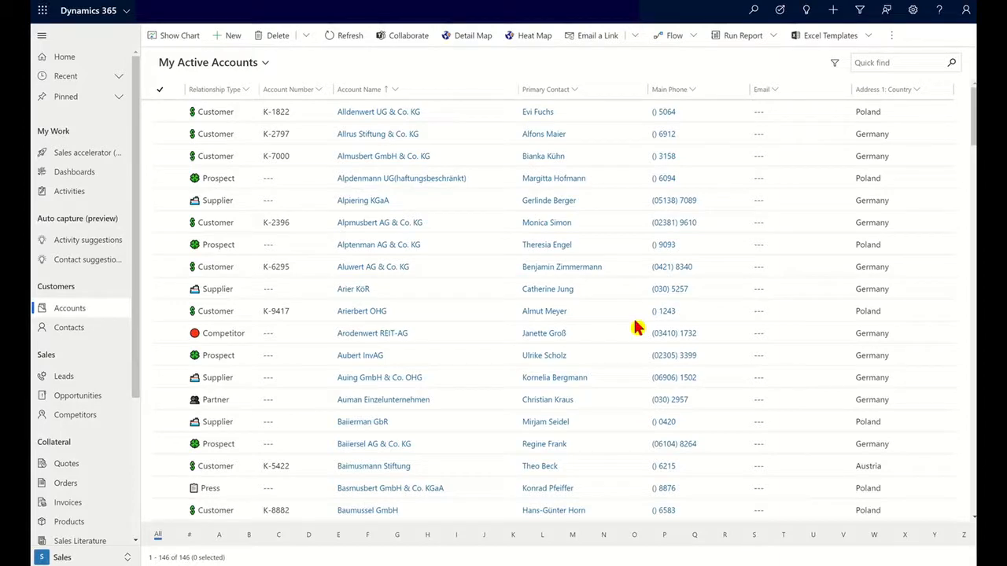
pyautogui.click(347, 38)
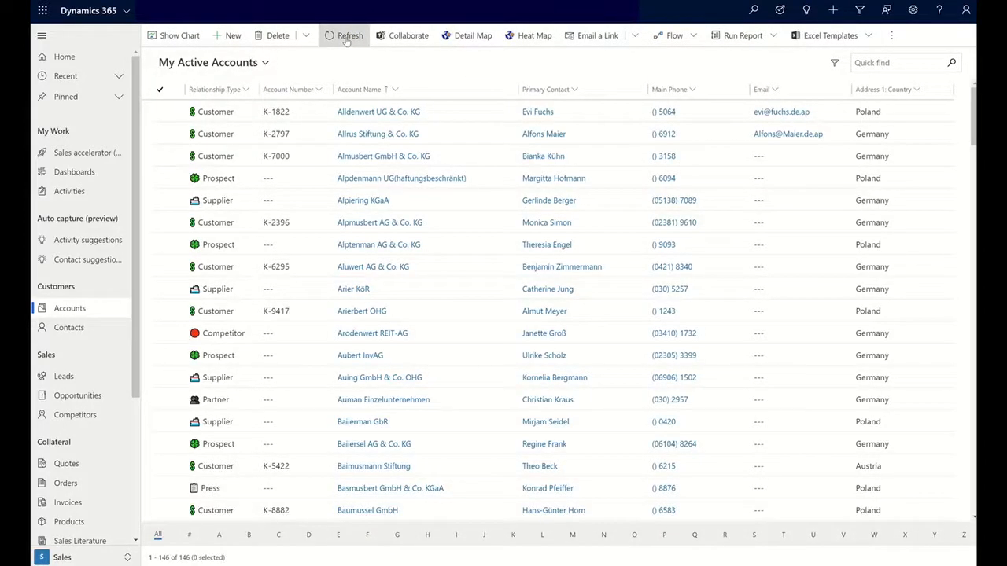